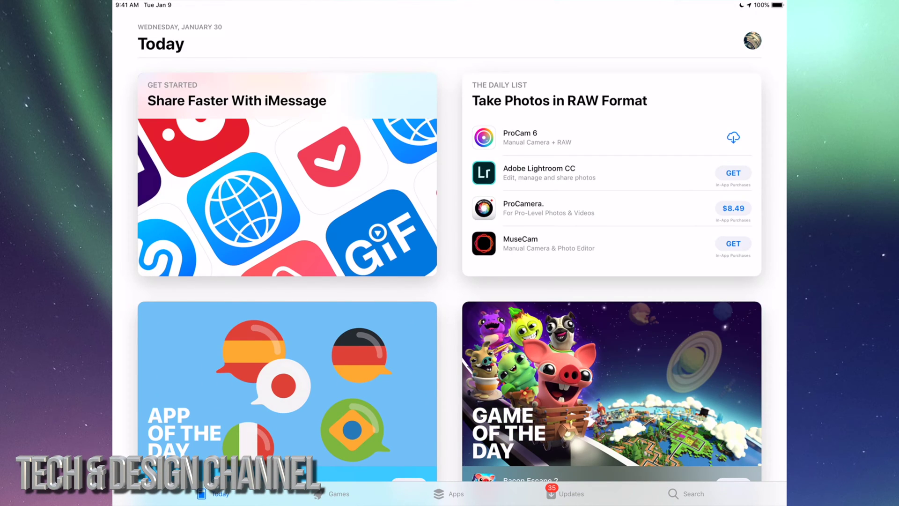
Review every pending app update in the Updates list, scrolling to Updated Recently and back to the top
click(566, 494)
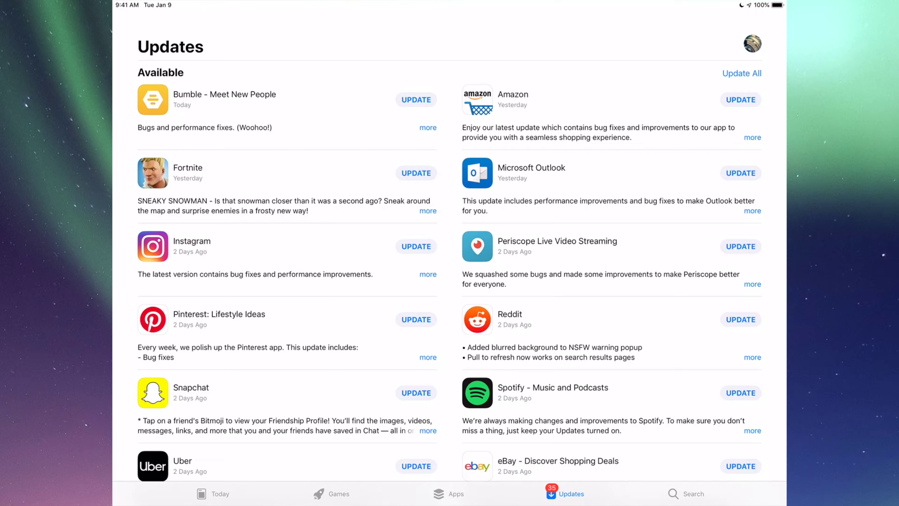
scroll(449, 258, down, 5)
scroll(450, 258, down, 2)
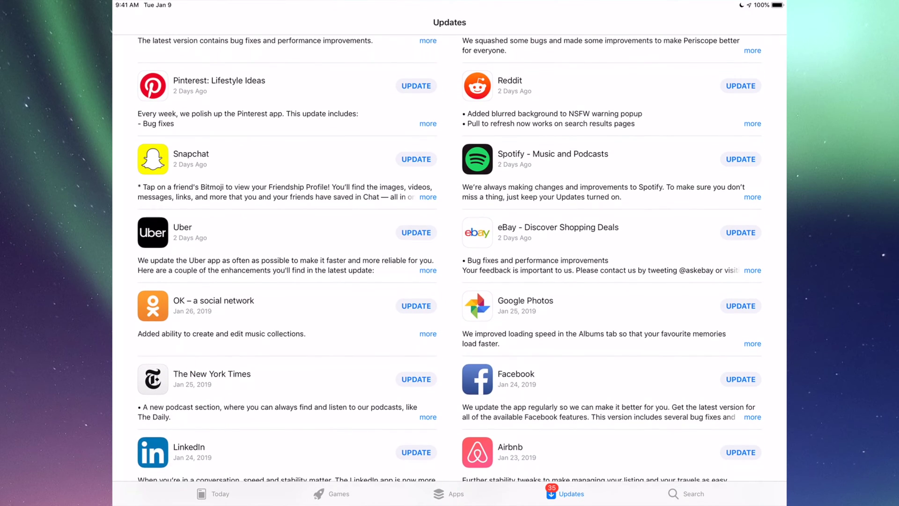
scroll(450, 258, down, 3)
scroll(450, 257, down, 3)
scroll(450, 257, down, 5)
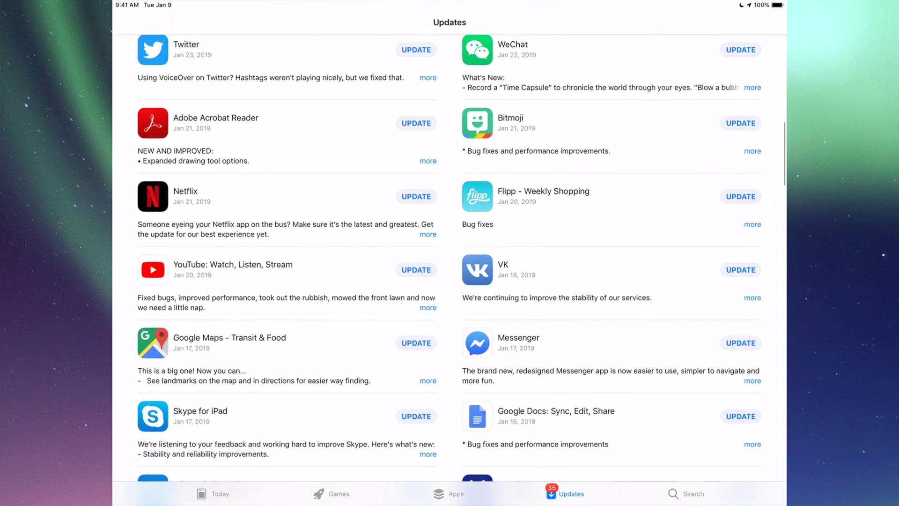
scroll(450, 258, down, 5)
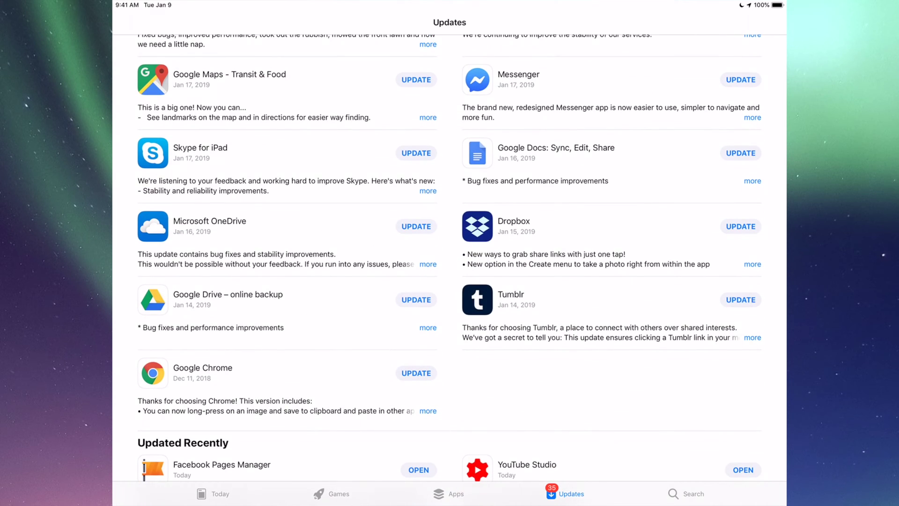
scroll(449, 258, up, 3)
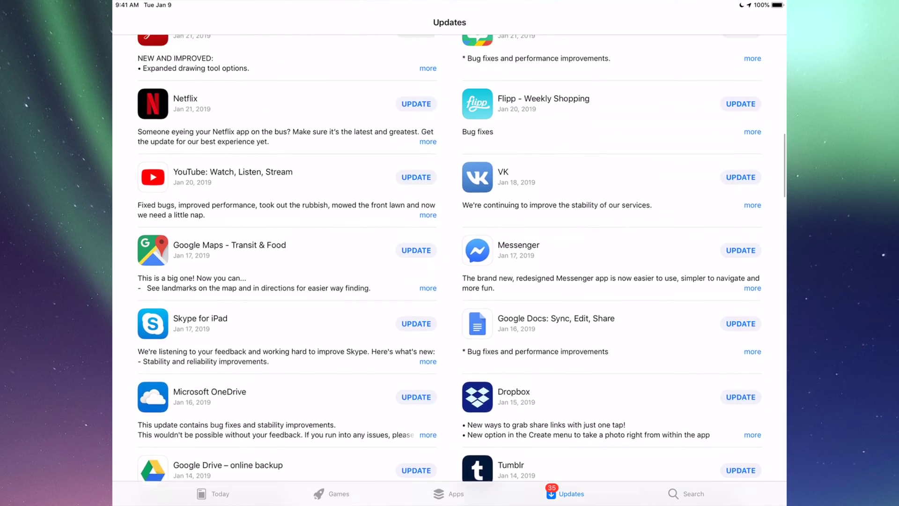
scroll(449, 257, up, 4)
scroll(449, 258, up, 5)
scroll(450, 258, up, 6)
scroll(450, 258, up, 3)
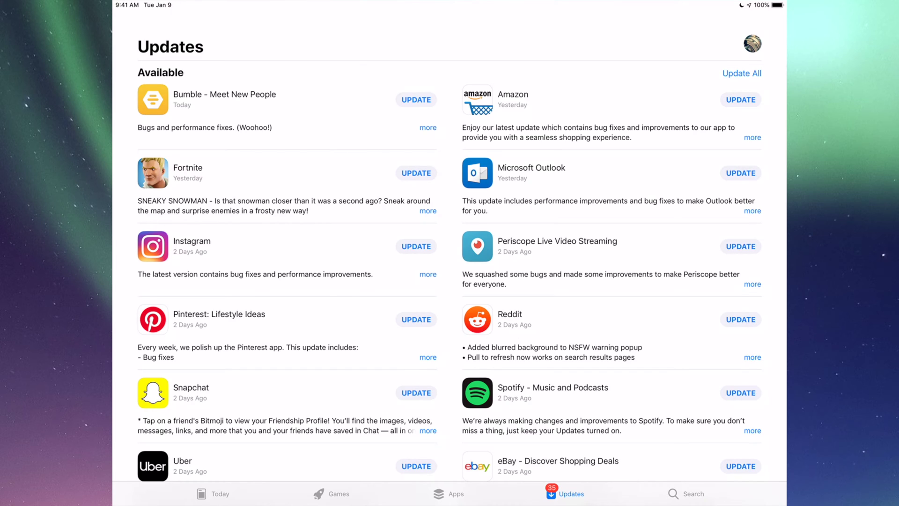
Search the App Store for 'Fortnite' and start its update from the results
click(686, 493)
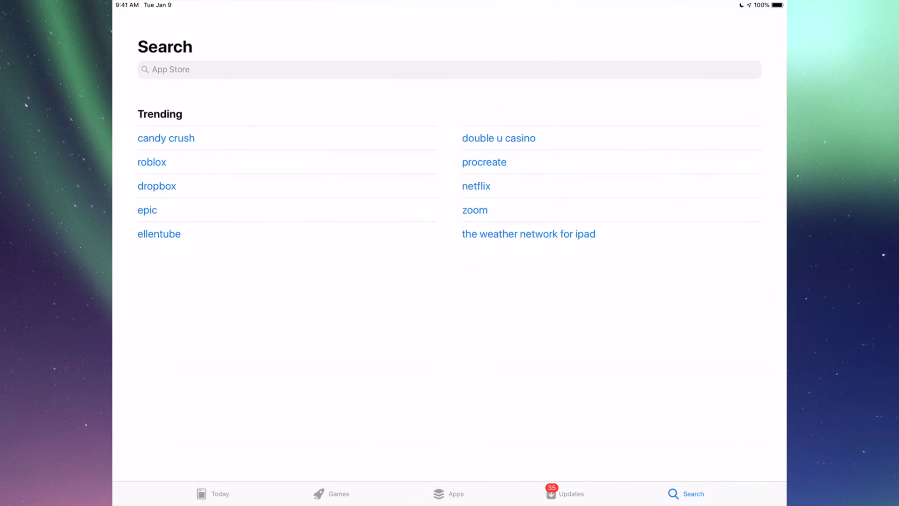
click(450, 70)
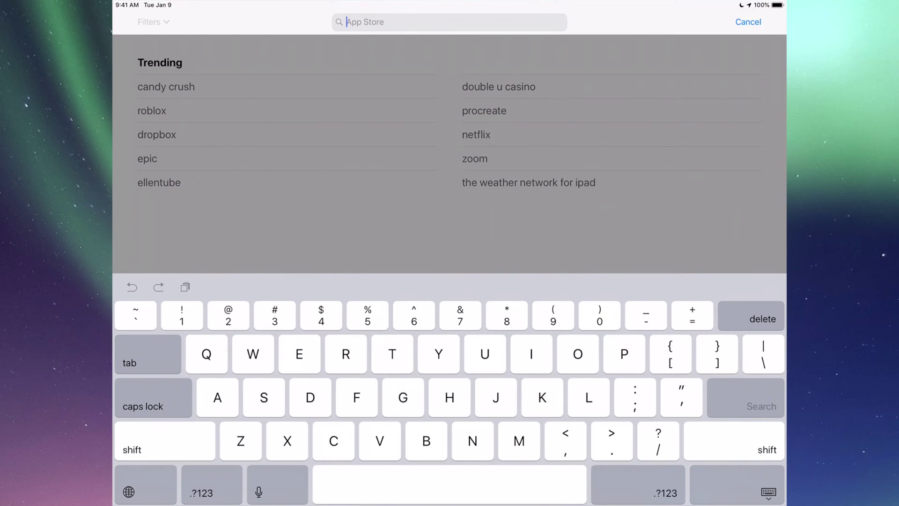
text(Fortnit)
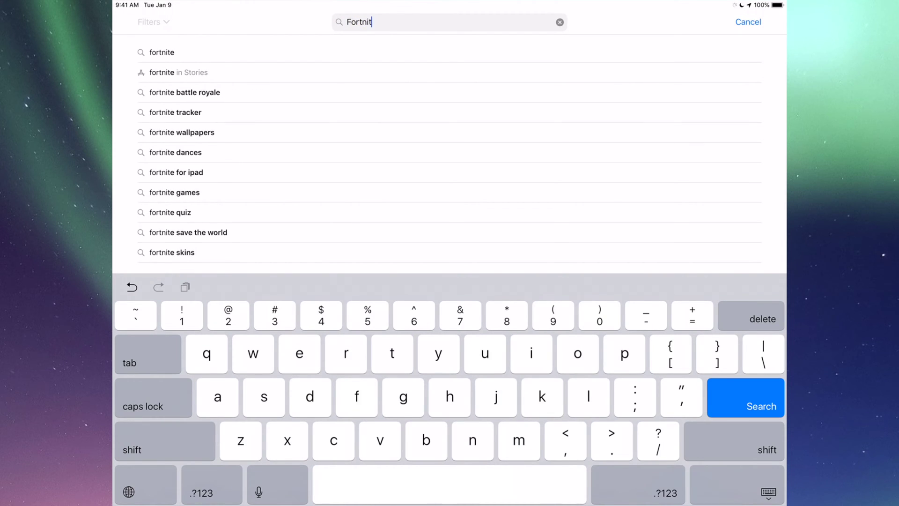
text(e)
key(Return)
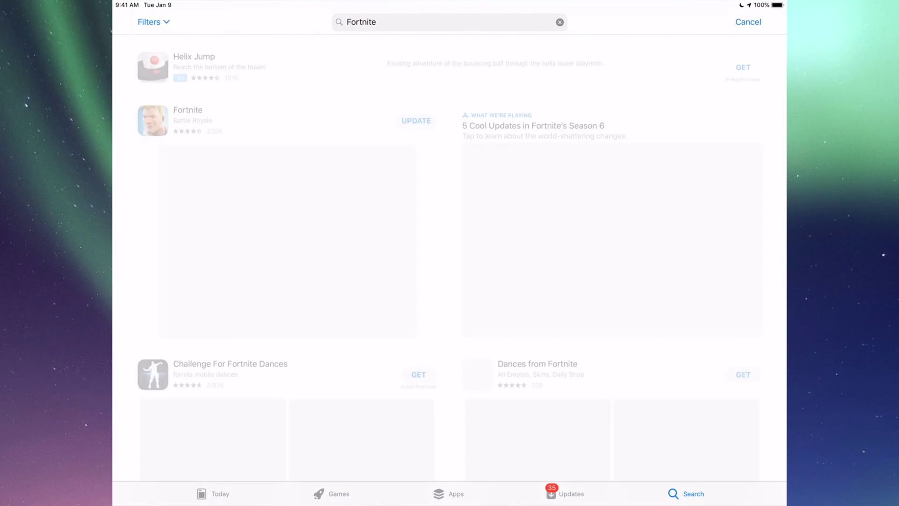
scroll(450, 263, down, 2)
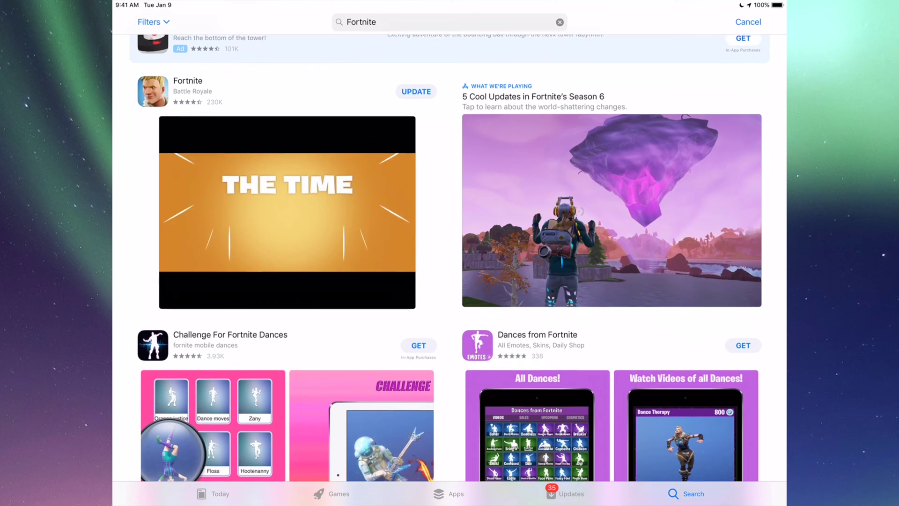
scroll(450, 262, up, 2)
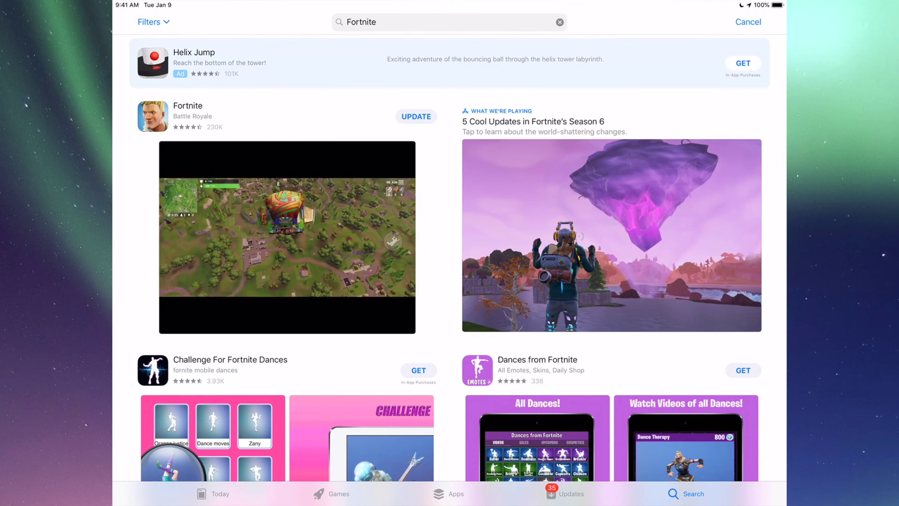
click(416, 117)
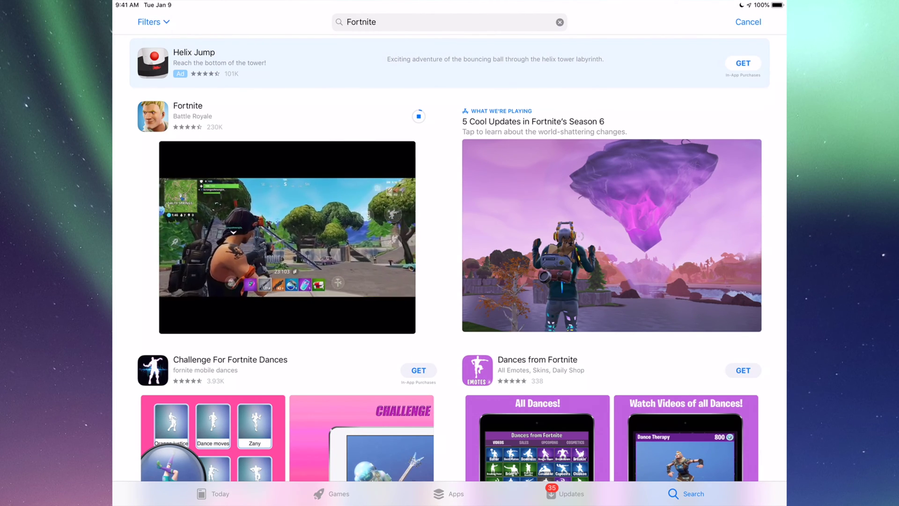
Search for 'Instagram', start its update, and return to the Home Screen
click(565, 494)
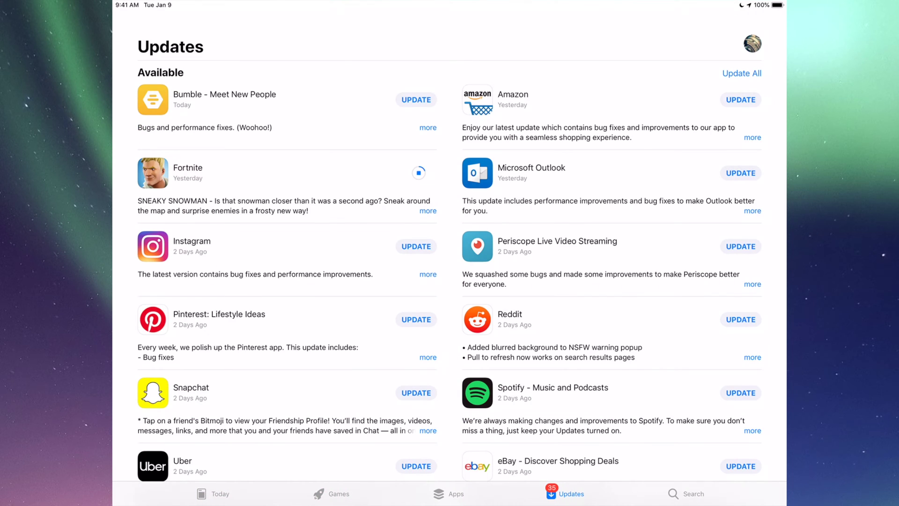
click(687, 493)
click(560, 22)
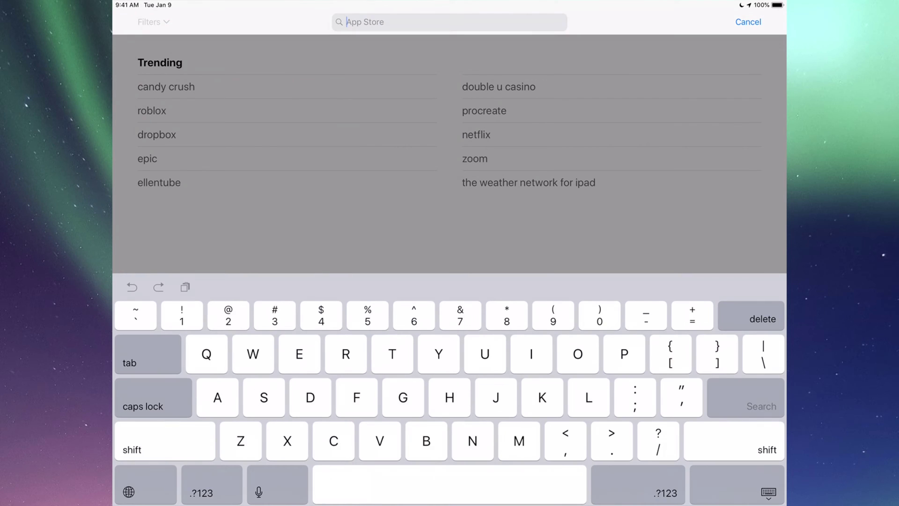
text(Instagram)
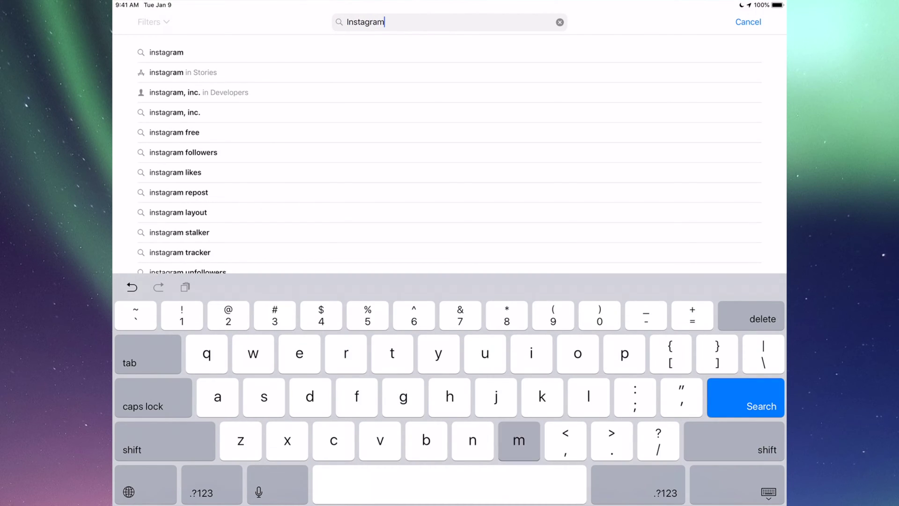
key(Return)
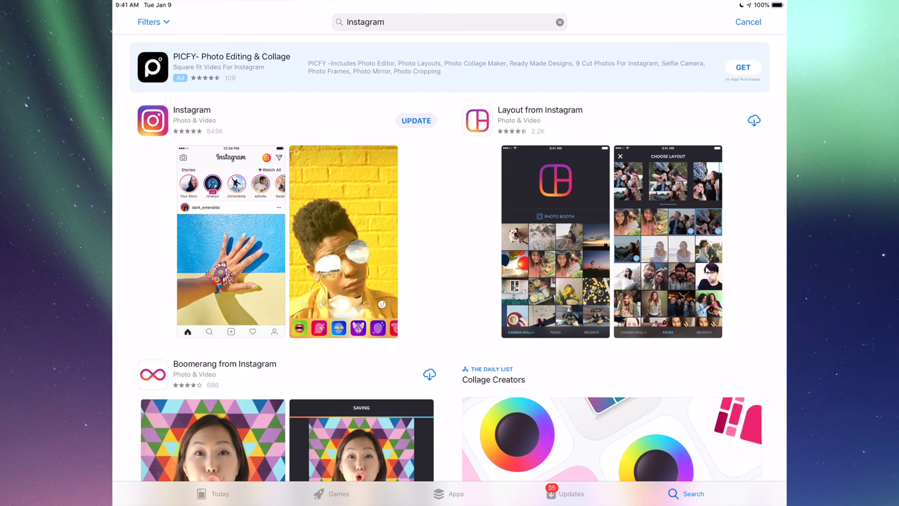
click(416, 121)
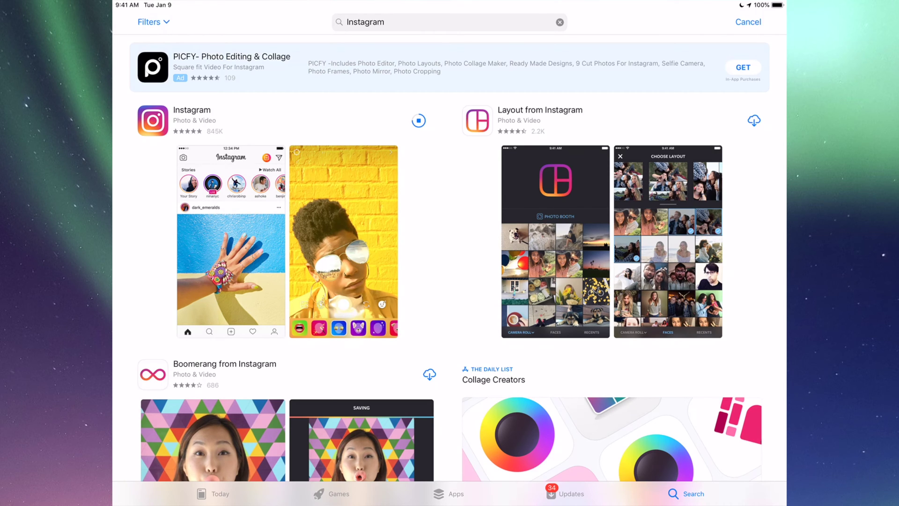
key(super+h)
key(super+h)
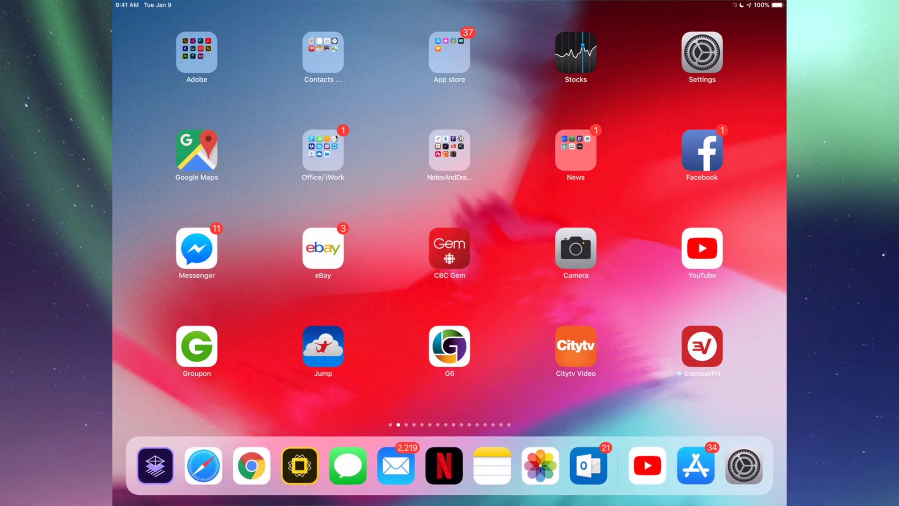
Check General > Software Update in Settings, which reports iOS 12.1.3 is up to date
click(702, 52)
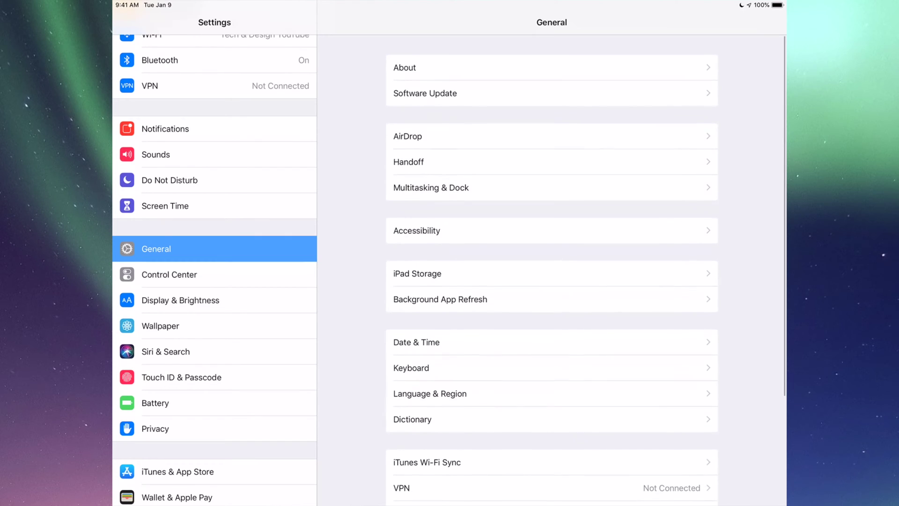
click(425, 90)
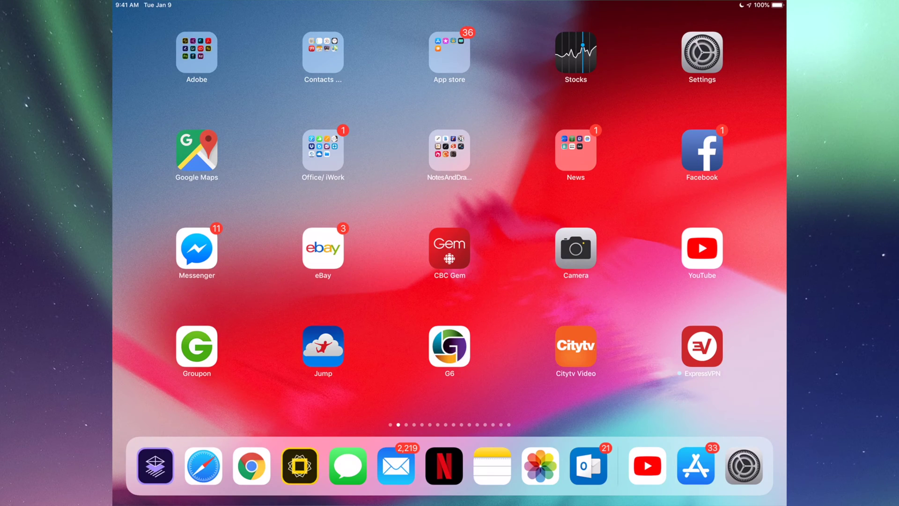
Reopen the App Store from the App store folder and show its Updates list
click(449, 52)
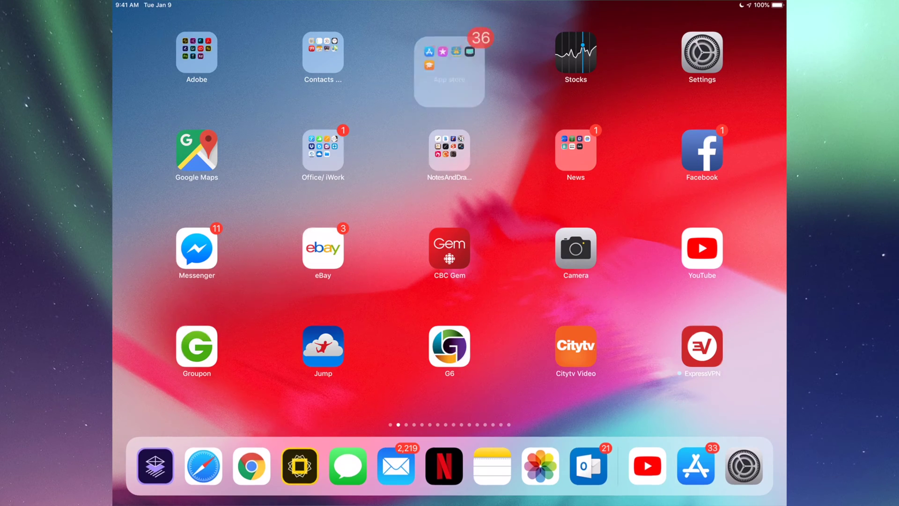
click(325, 128)
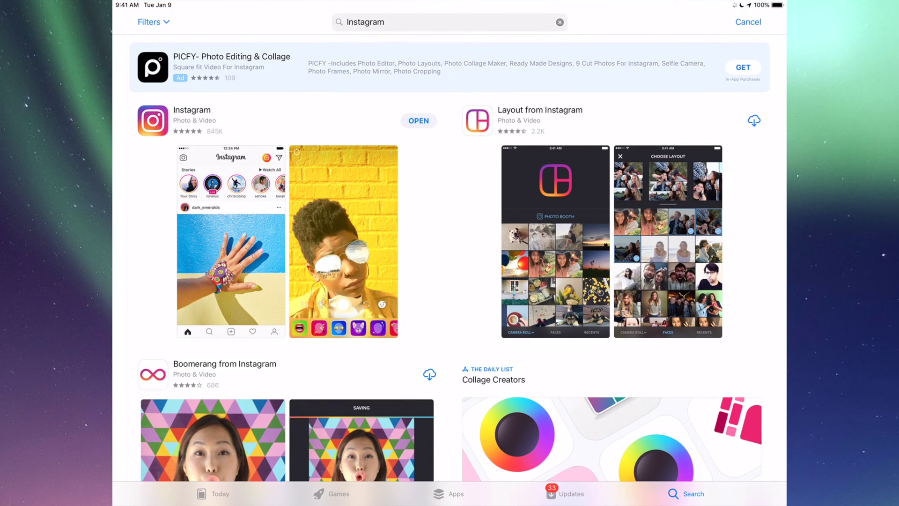
click(565, 493)
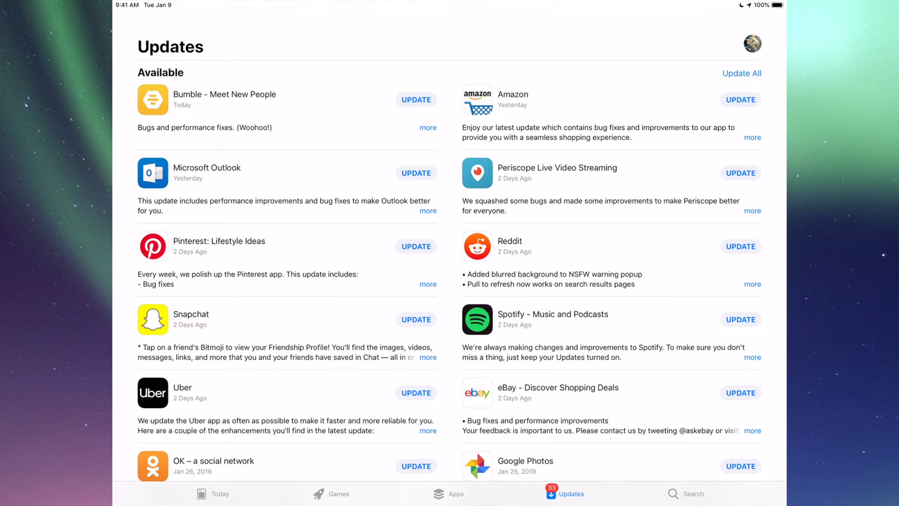
Switch back to Settings' Software Update page through the app switcher
drag(450, 503, 450, 281)
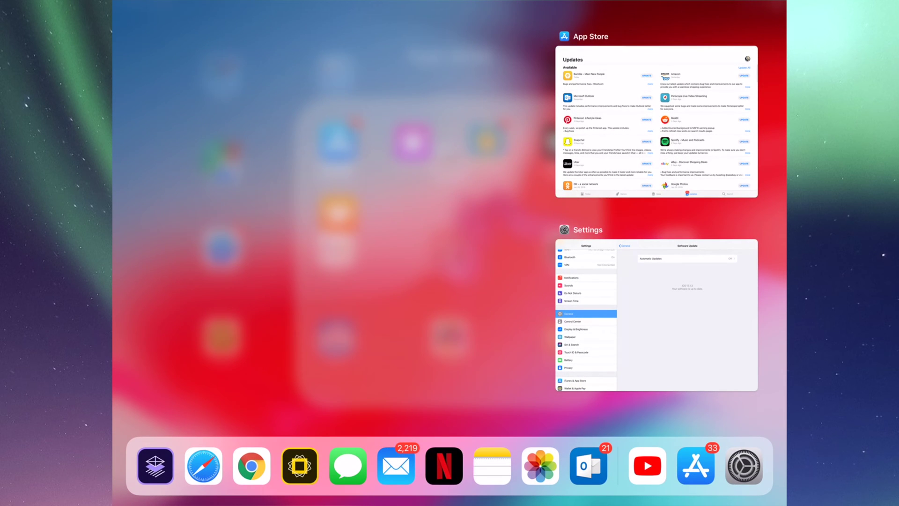
click(657, 315)
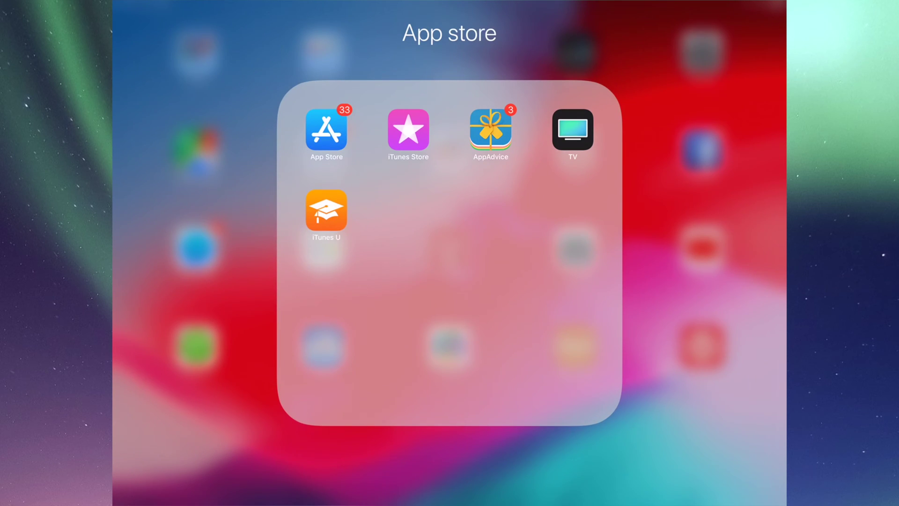
Open the Home Screen's App store folder containing App Store, iTunes Store, AppAdvice, TV and iTunes U
click(450, 464)
click(453, 49)
Launch the App Store from the folder, landing on Updates with 33 pending updates
click(326, 130)
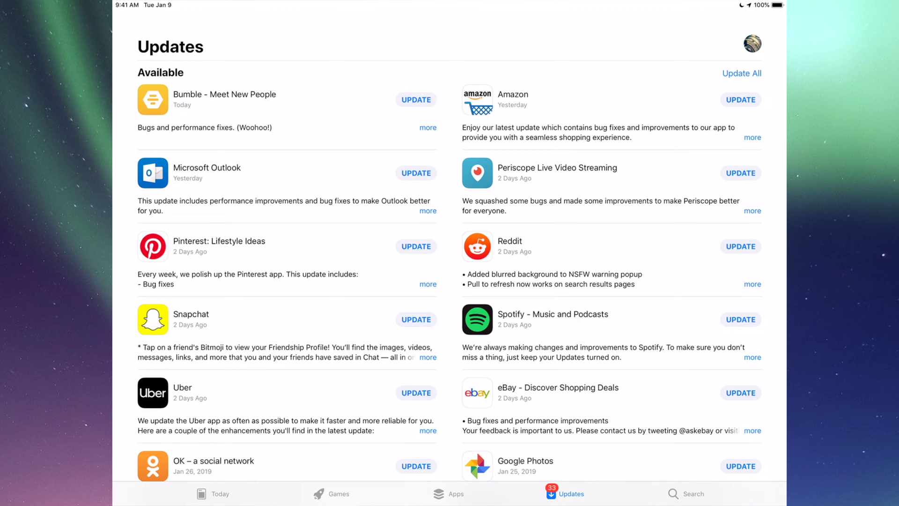
Start updates for Bumble, Amazon, Outlook, Periscope, Pinterest, Reddit, Snapchat and Spotify
click(416, 99)
click(741, 100)
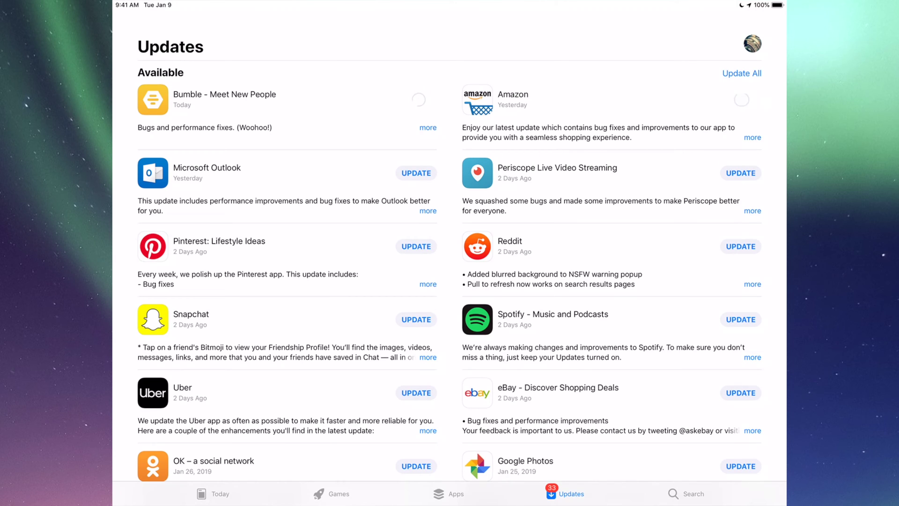
click(417, 173)
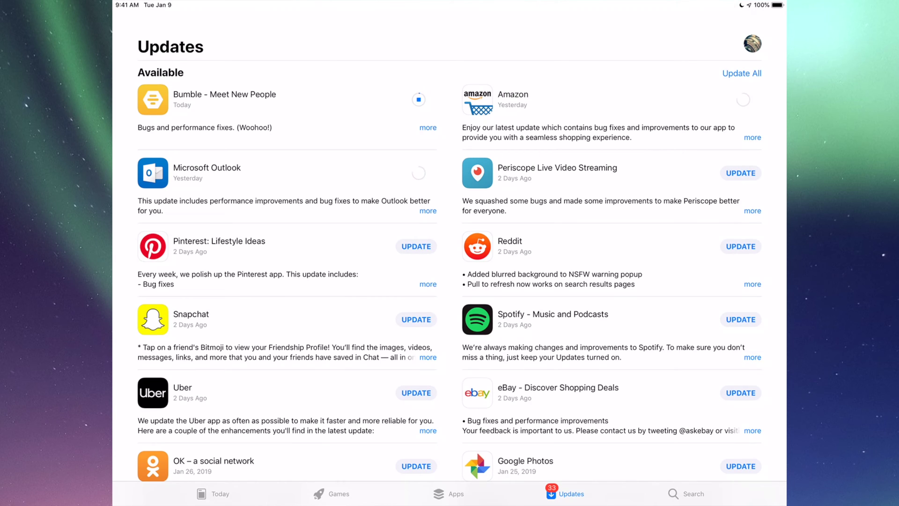
click(741, 173)
click(417, 246)
click(741, 247)
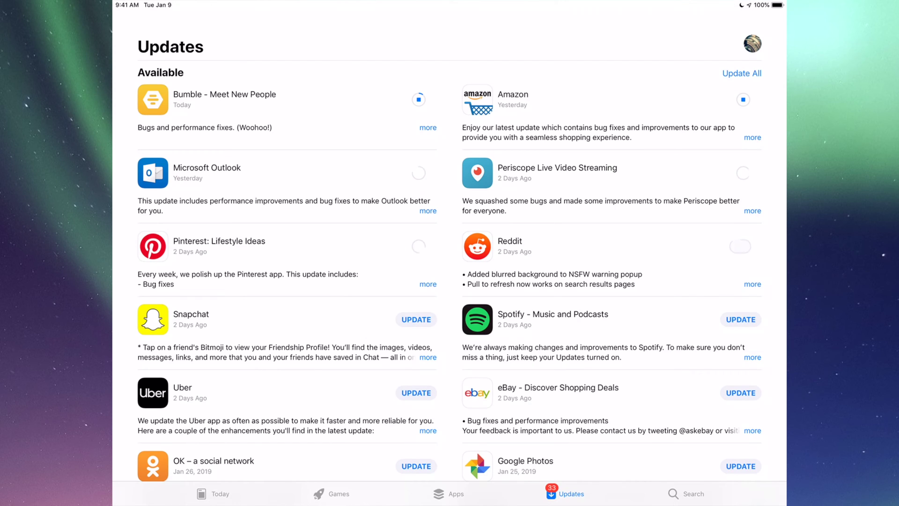
click(416, 319)
click(741, 320)
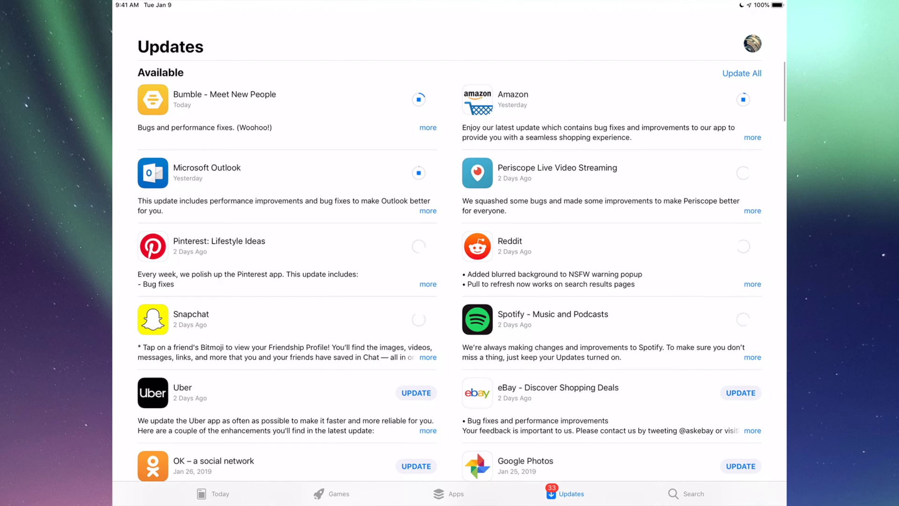
scroll(450, 257, down, 3)
scroll(450, 257, up, 4)
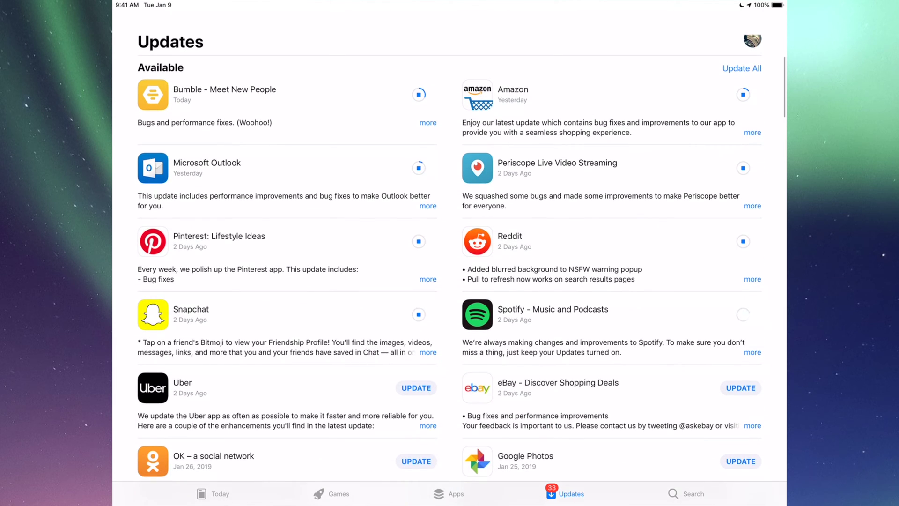
Start updates for Uber, Google Photos, Facebook, Airbnb and WeChat
scroll(450, 258, down, 6)
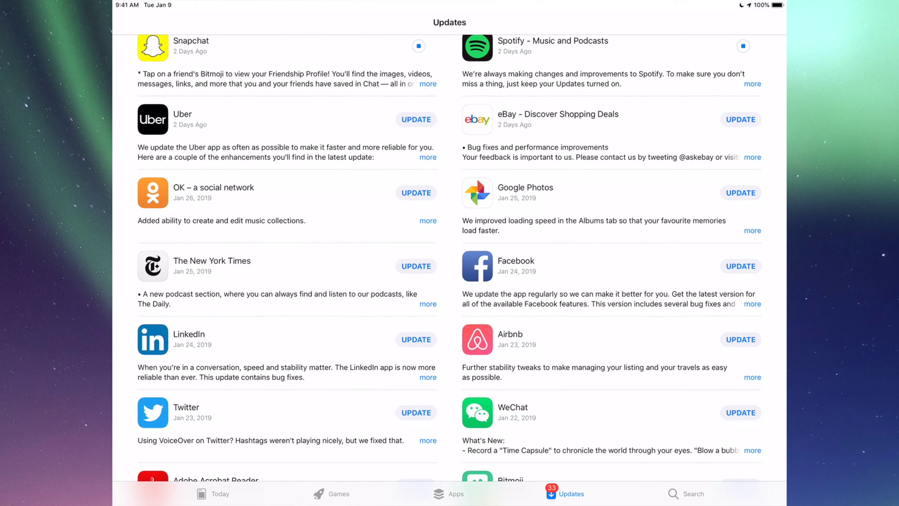
click(416, 120)
click(741, 192)
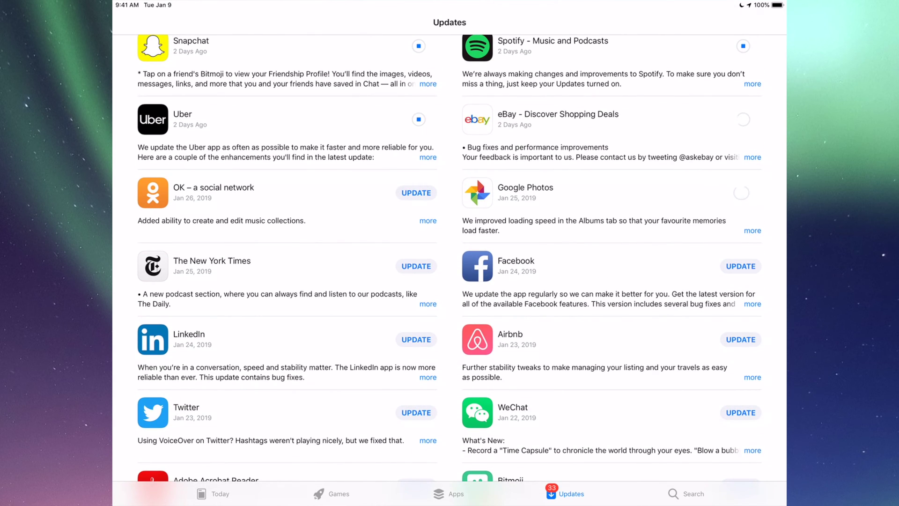
scroll(449, 258, down, 2)
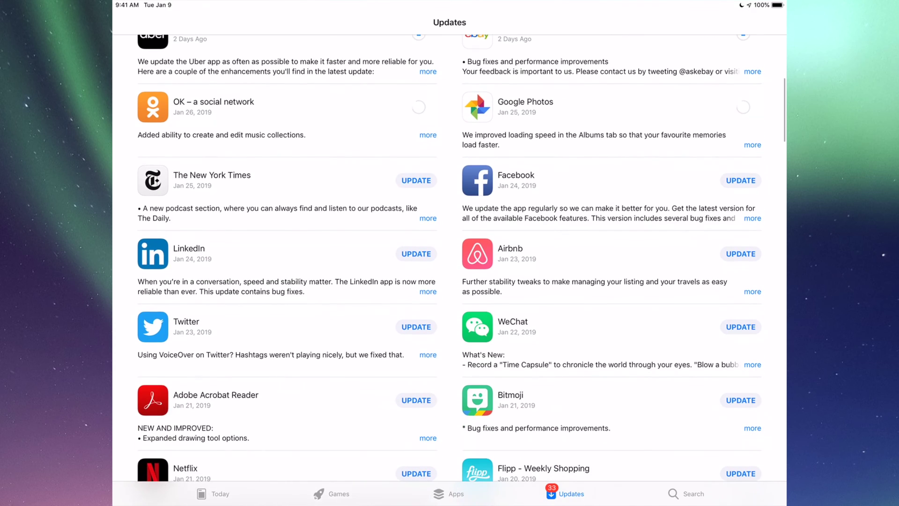
click(741, 180)
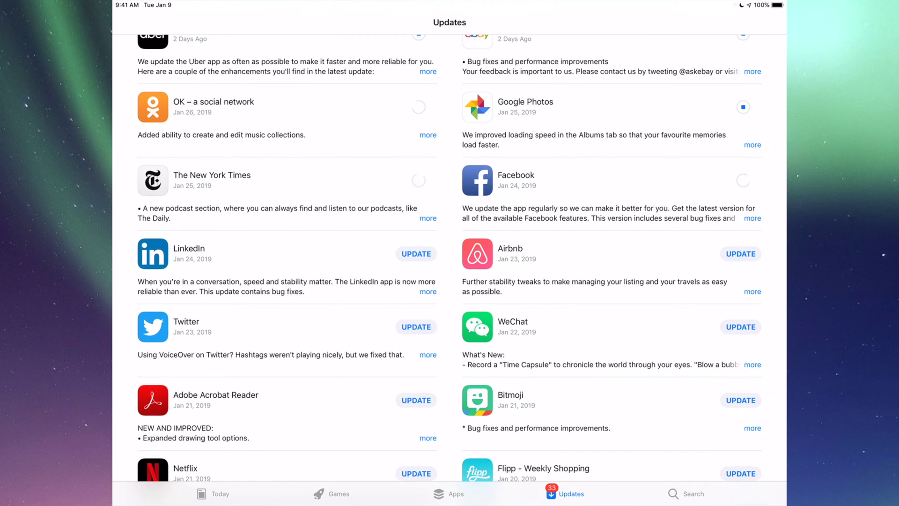
click(740, 253)
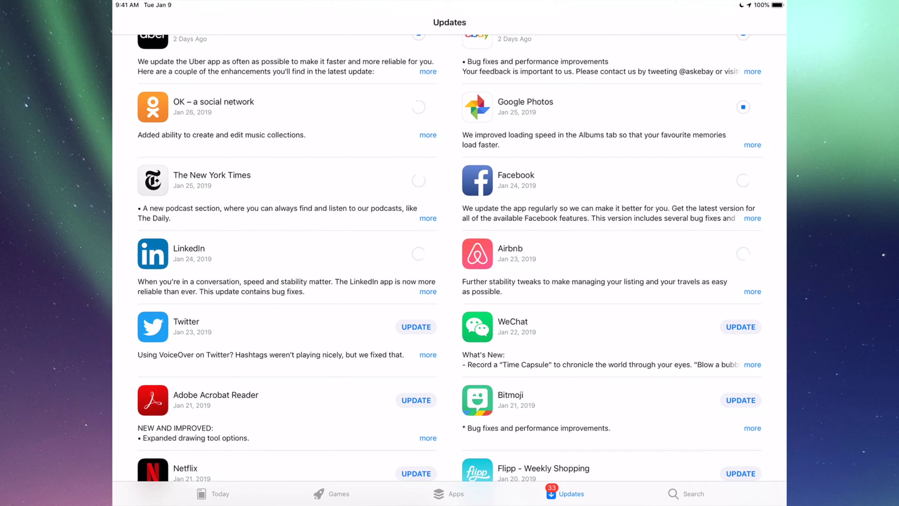
click(741, 327)
Further down the list, start updates for Twitter, Bitmoji and Netflix
scroll(449, 267, down, 3)
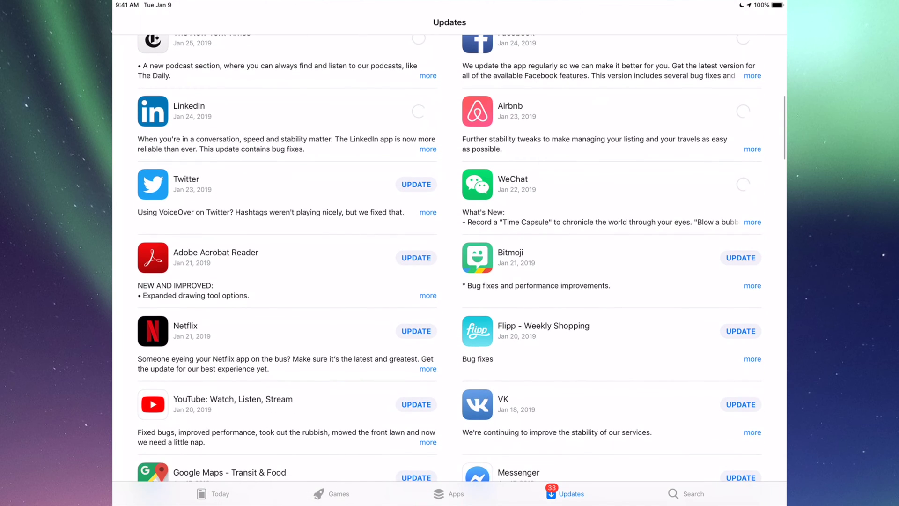
click(416, 185)
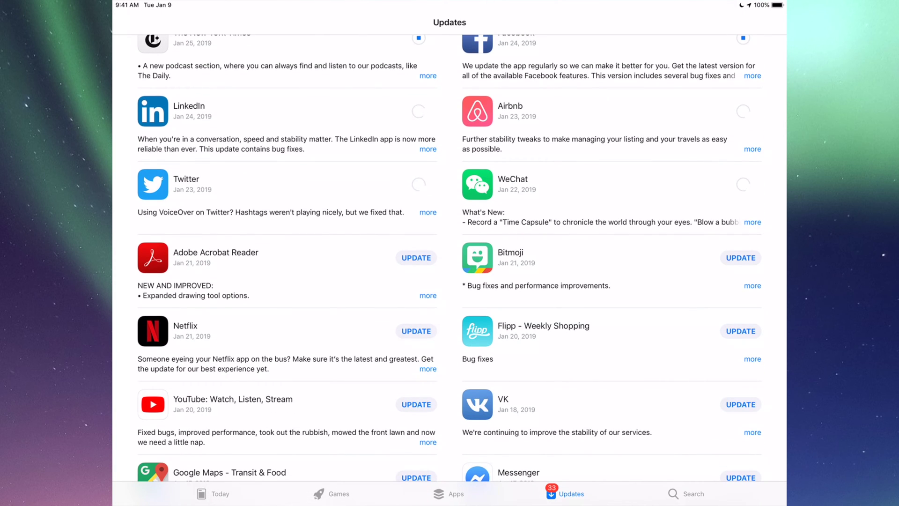
scroll(450, 258, down, 2)
click(741, 157)
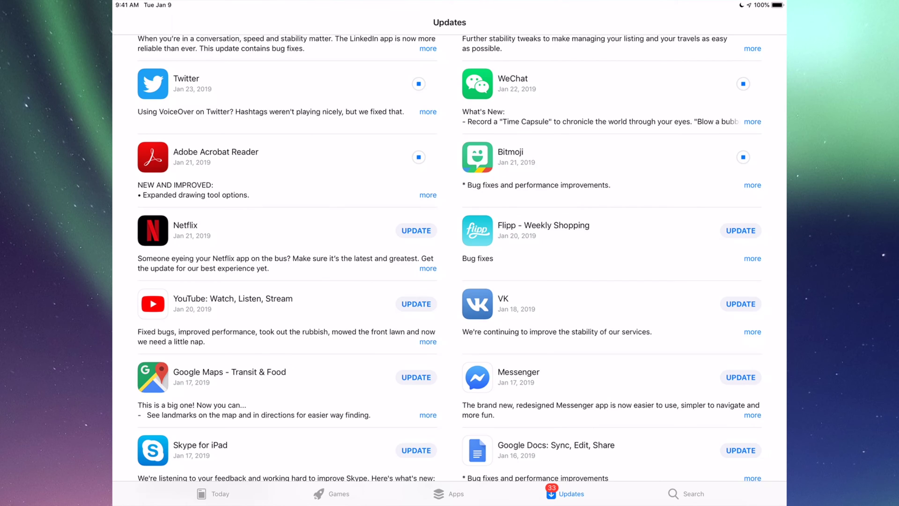
click(741, 157)
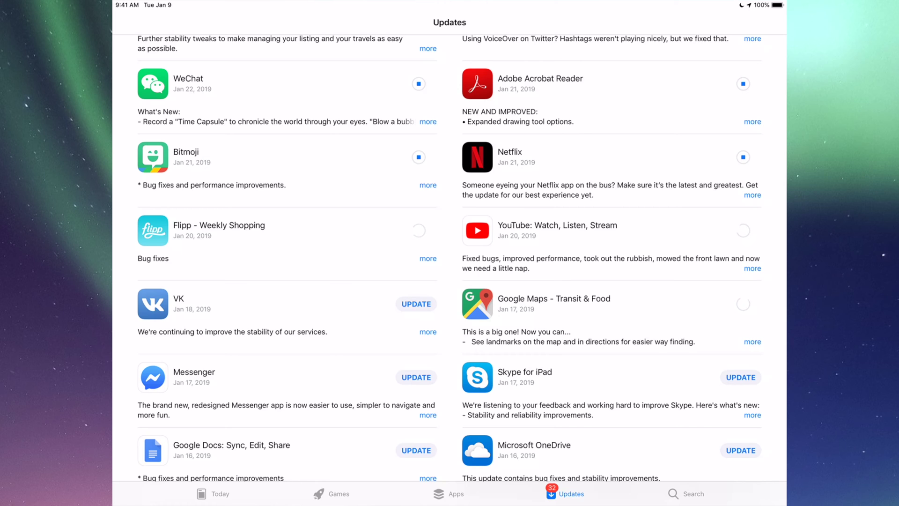
scroll(450, 257, down, 3)
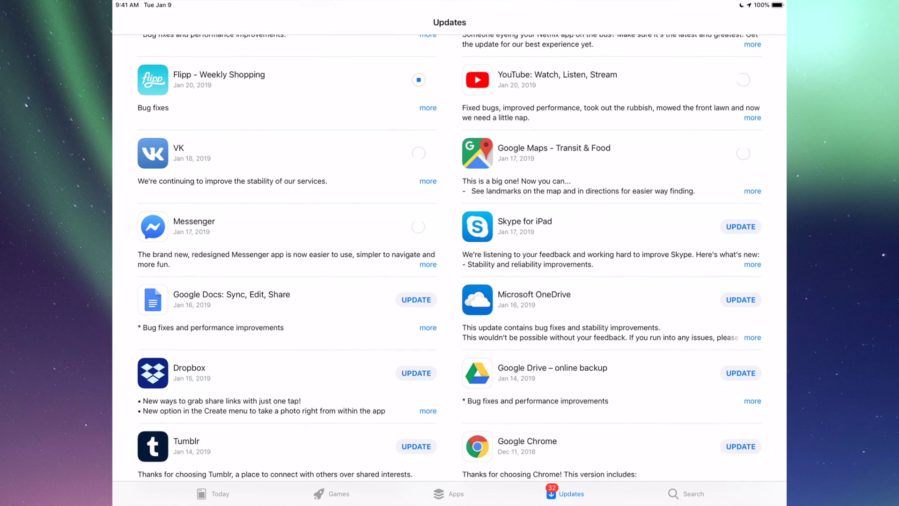
Start the Skype for iPad and Tumblr updates, then return to the top of the Updates list
click(741, 226)
scroll(450, 258, down, 2)
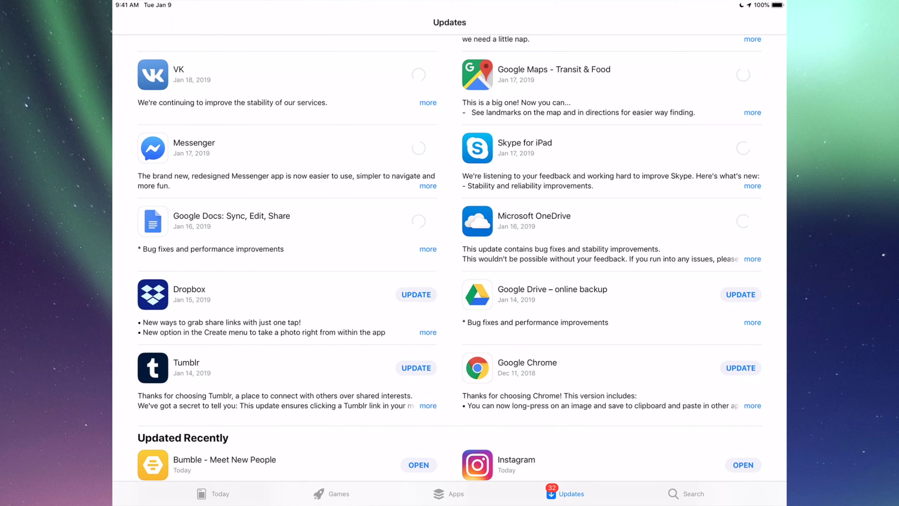
scroll(450, 257, down, 2)
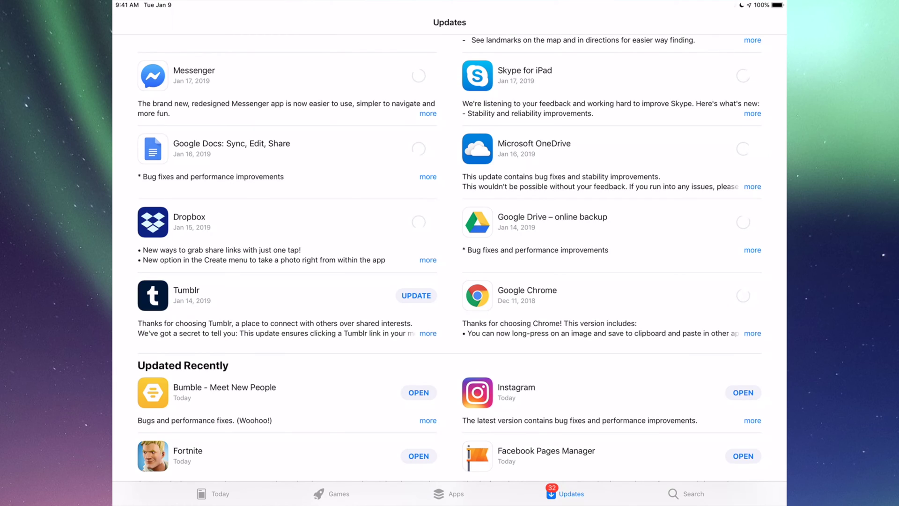
click(416, 296)
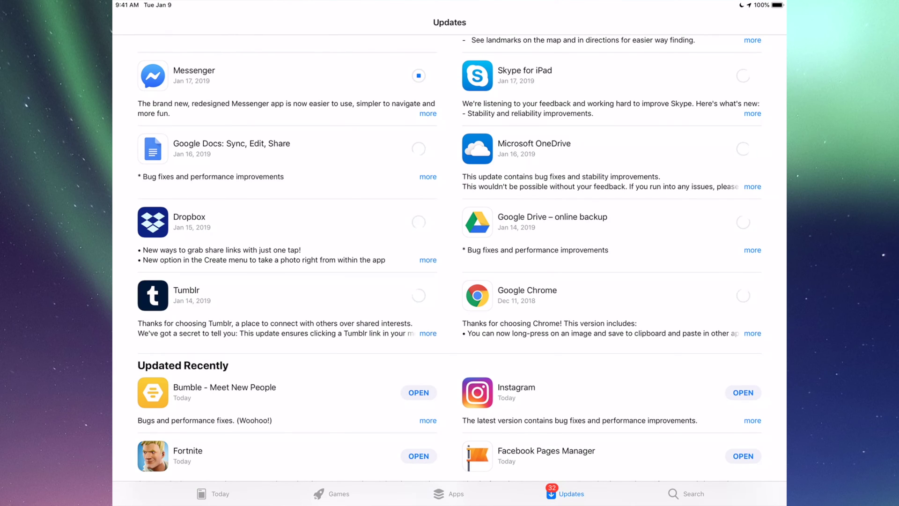
scroll(450, 258, up, 15)
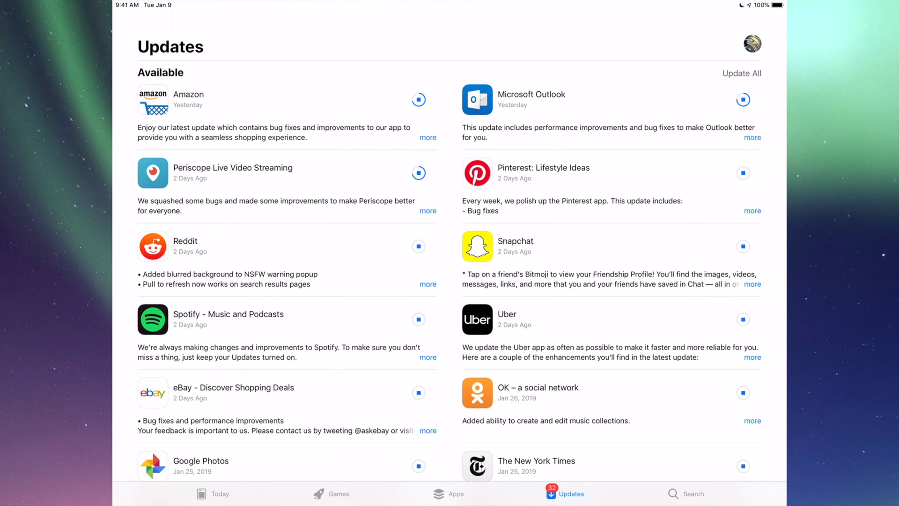
scroll(450, 258, down, 5)
scroll(450, 258, down, 6)
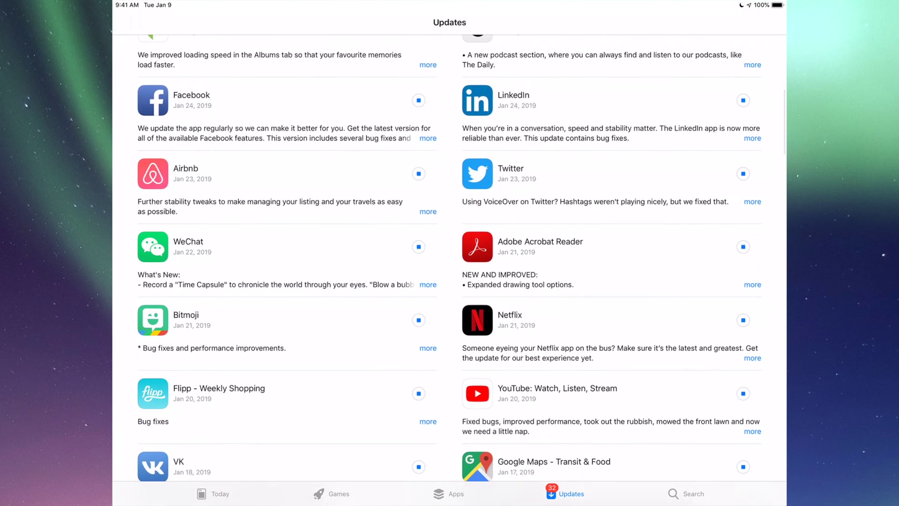
scroll(449, 258, up, 5)
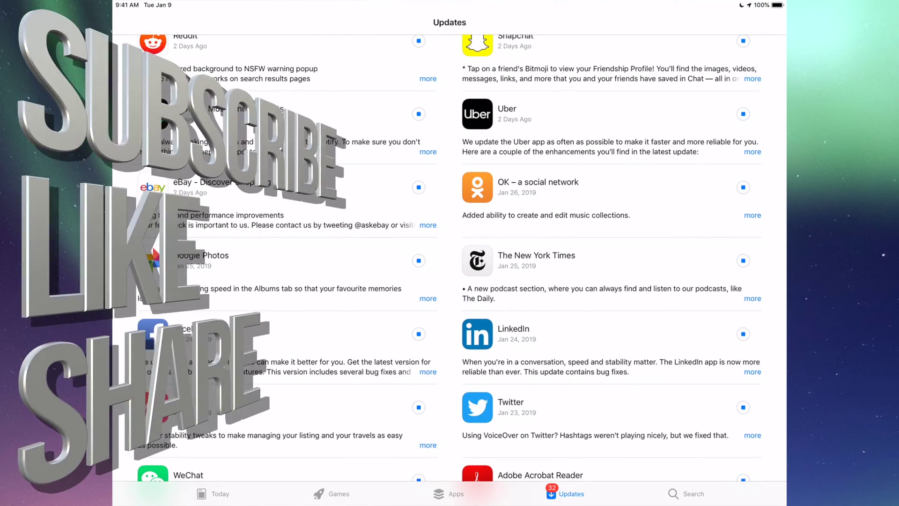
scroll(449, 257, down, 10)
scroll(450, 258, down, 3)
scroll(450, 258, down, 3)
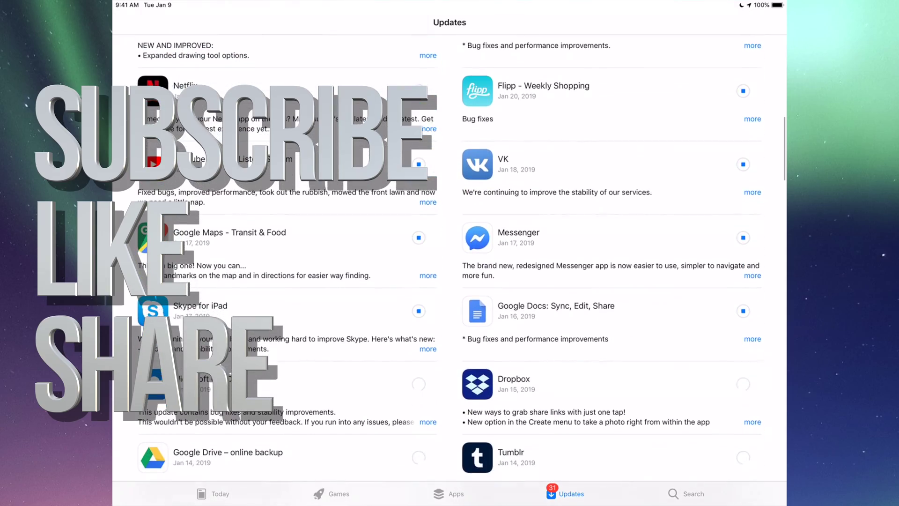
scroll(450, 258, down, 5)
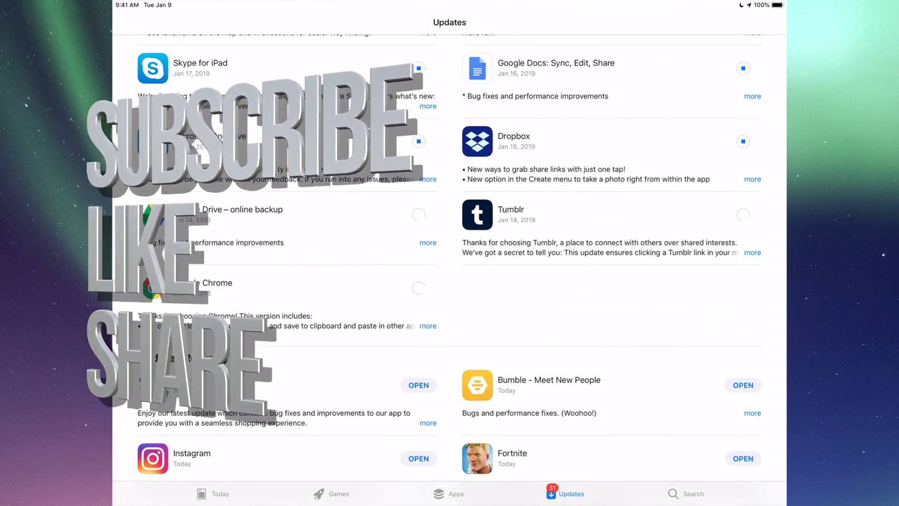